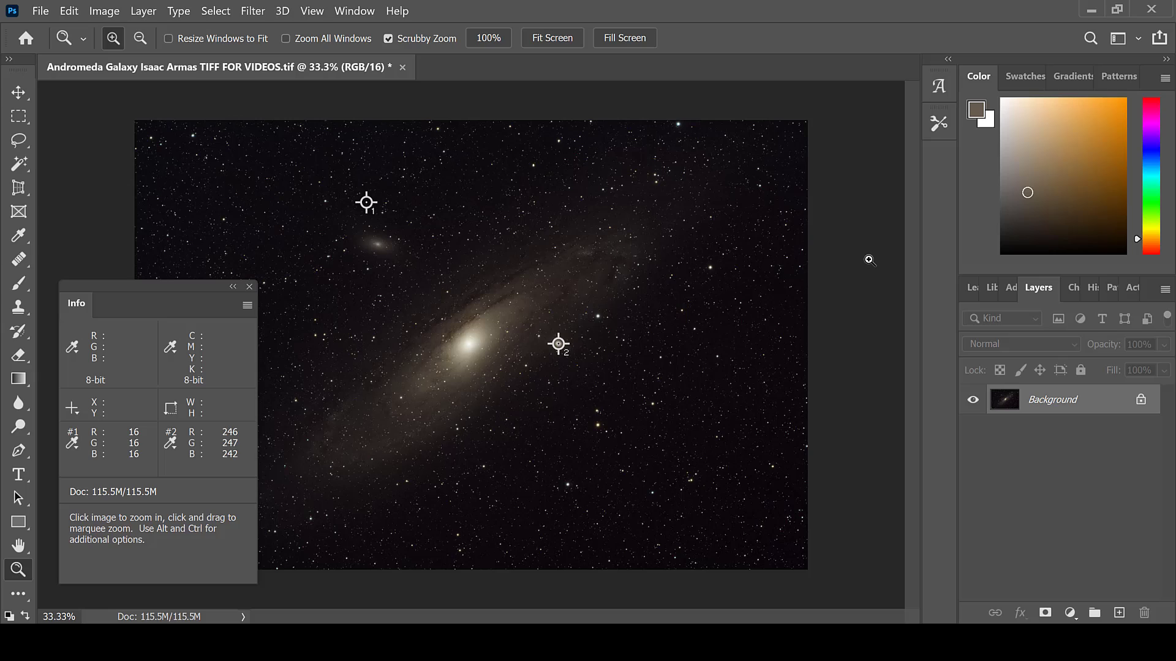
Step: Duplicate the Background into a new Layer 1 and bring up Image Adjustments
key(ctrl+j)
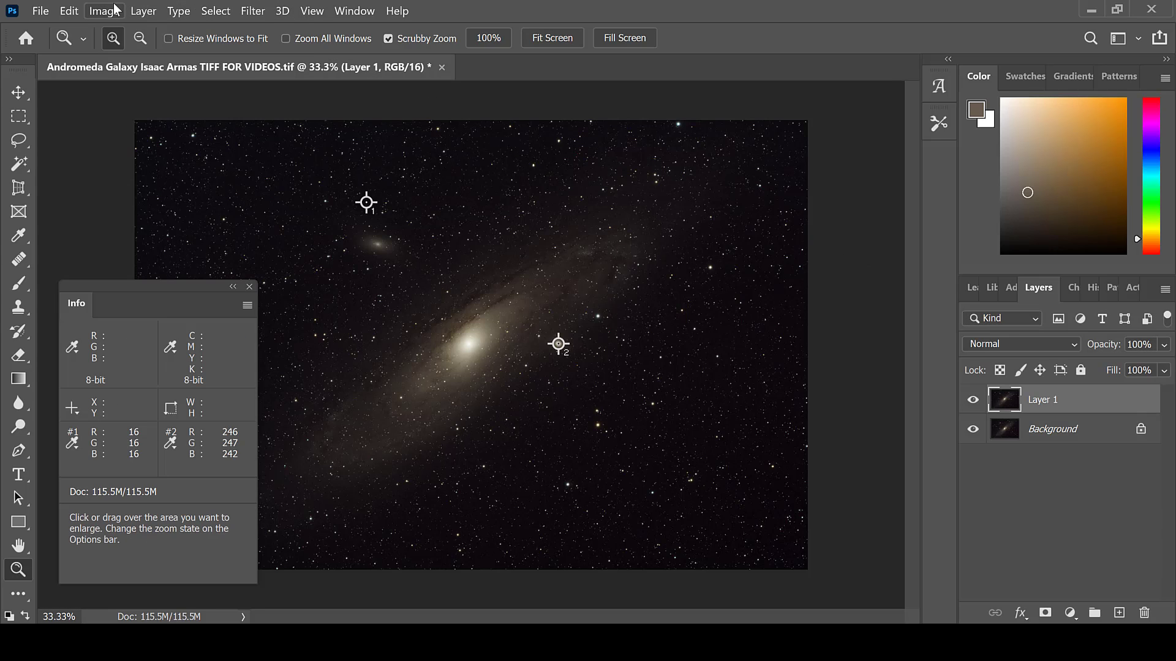
click(99, 13)
mouse_move(132, 51)
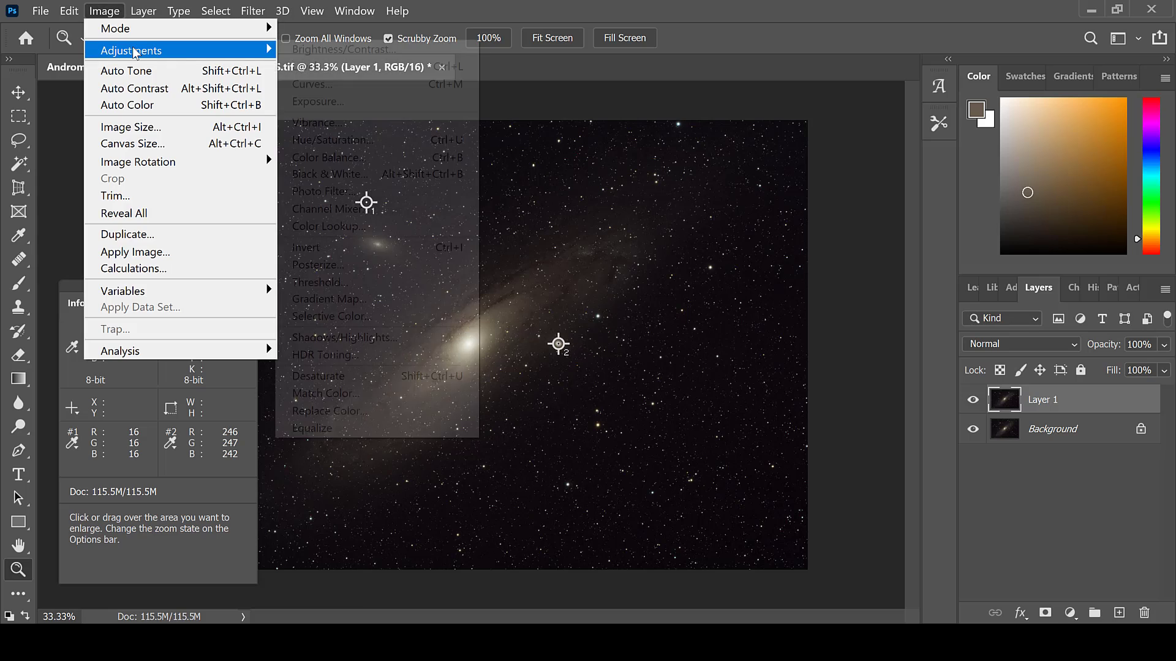
Step: Open Curves on Layer 1 and pin curve points at dark sky levels 40 and 16
click(311, 84)
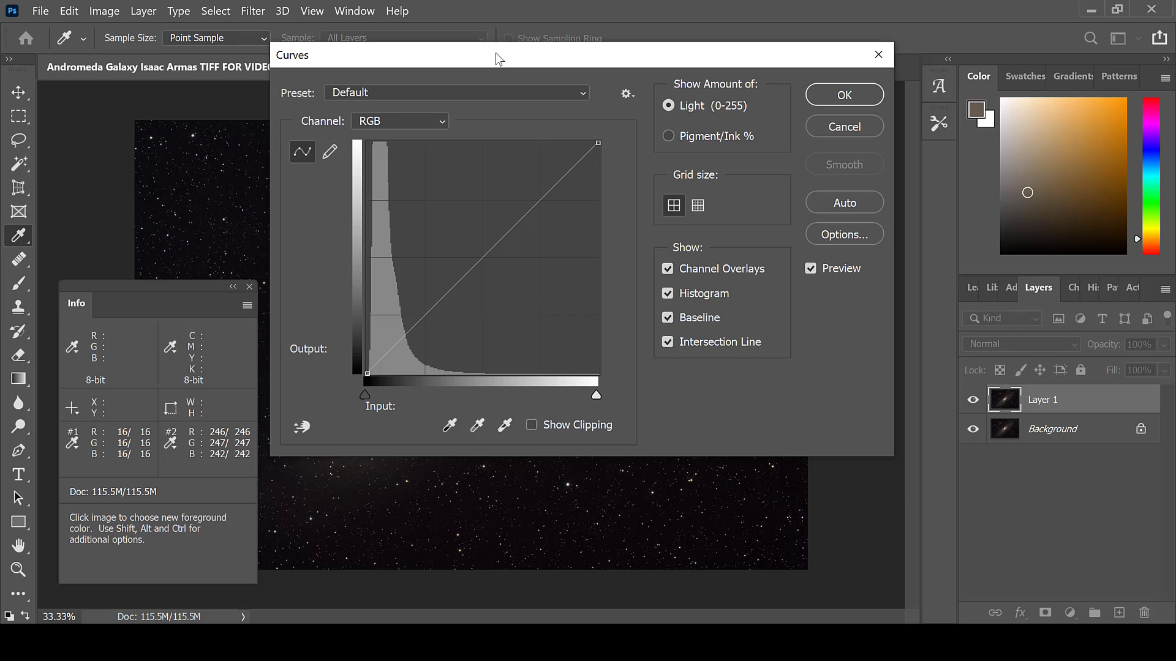
drag(495, 53, 869, 136)
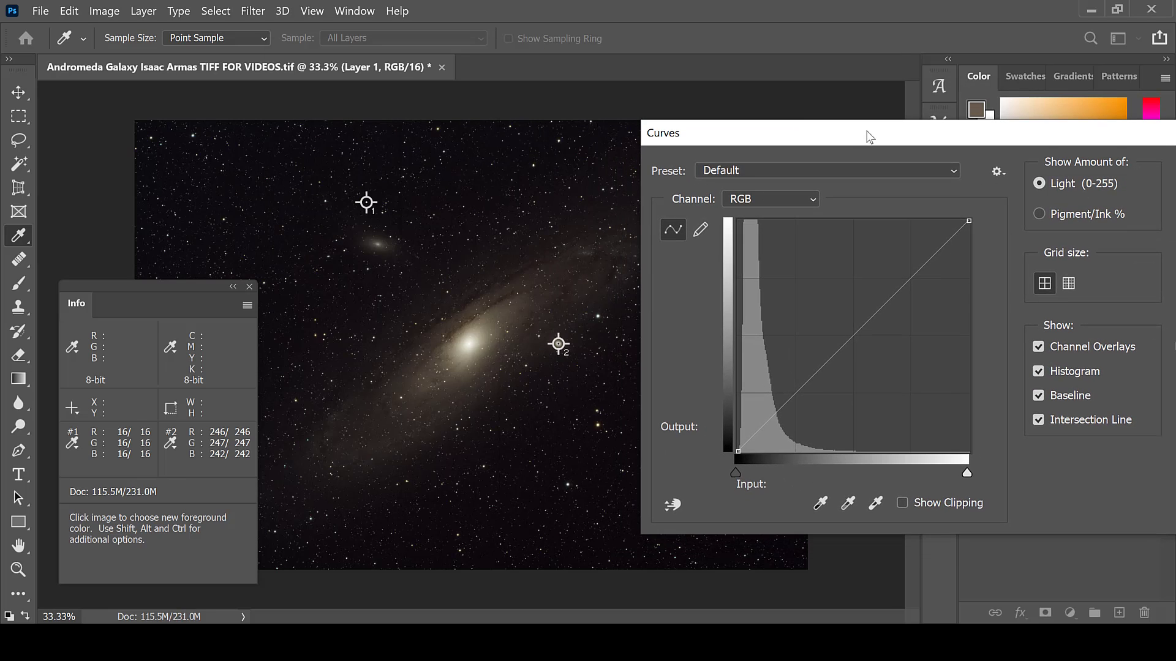
key(ctrl)
ctrl+click(506, 295)
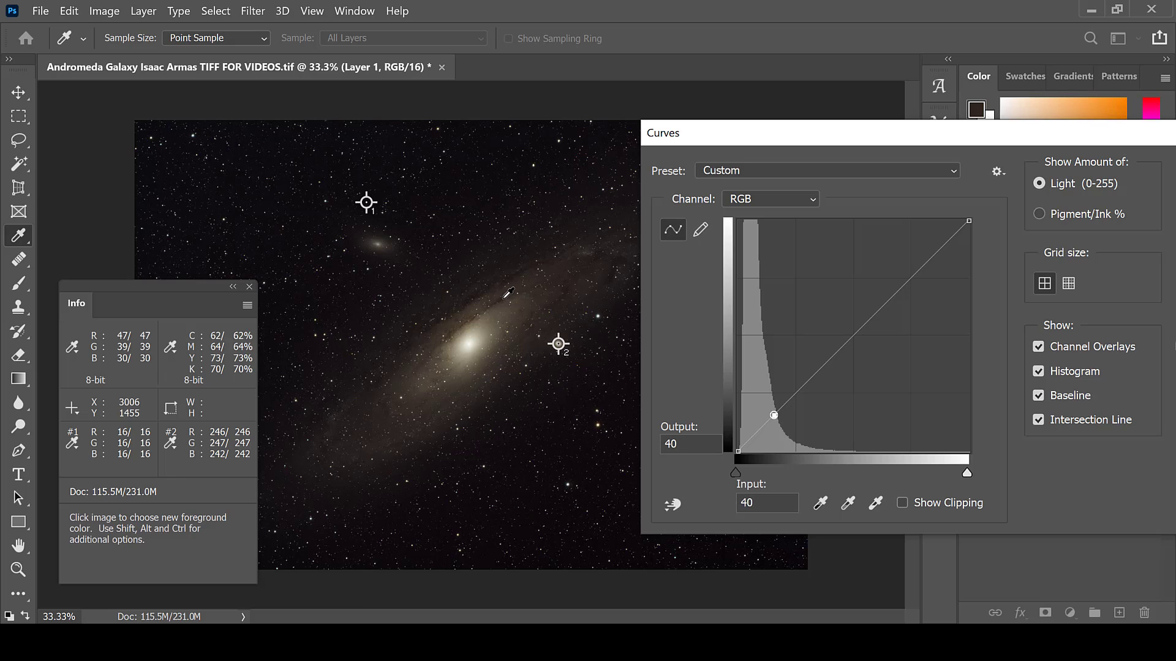
click(372, 197)
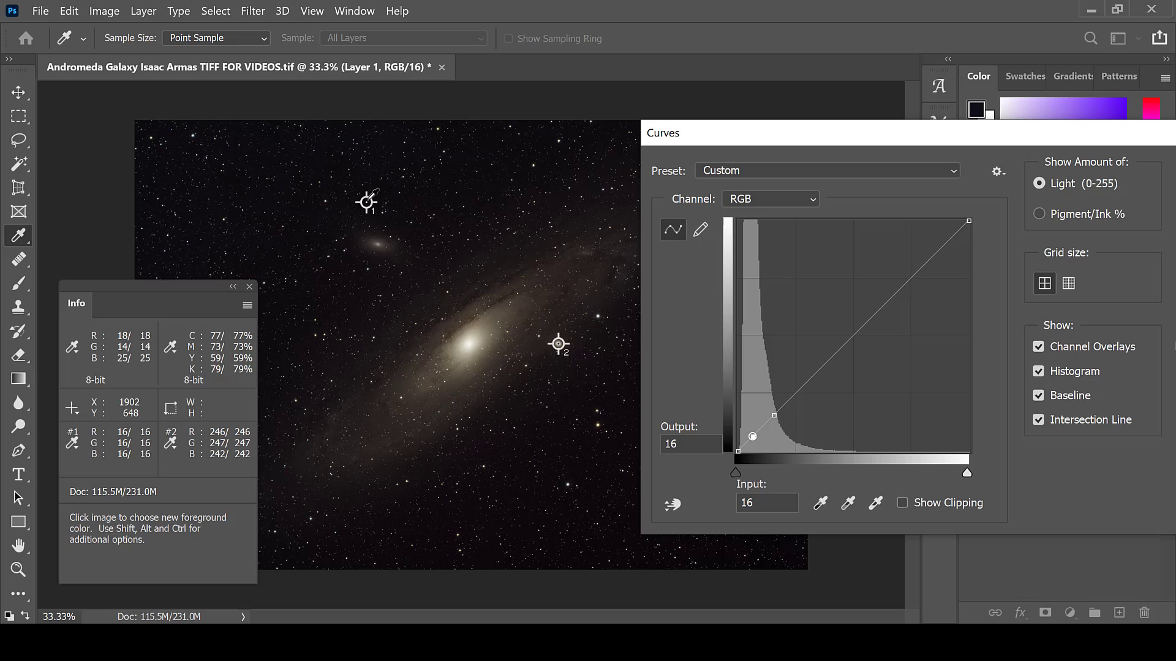
Step: Lift the level-40 curve point up and left to brighten the galaxy midtones
click(774, 416)
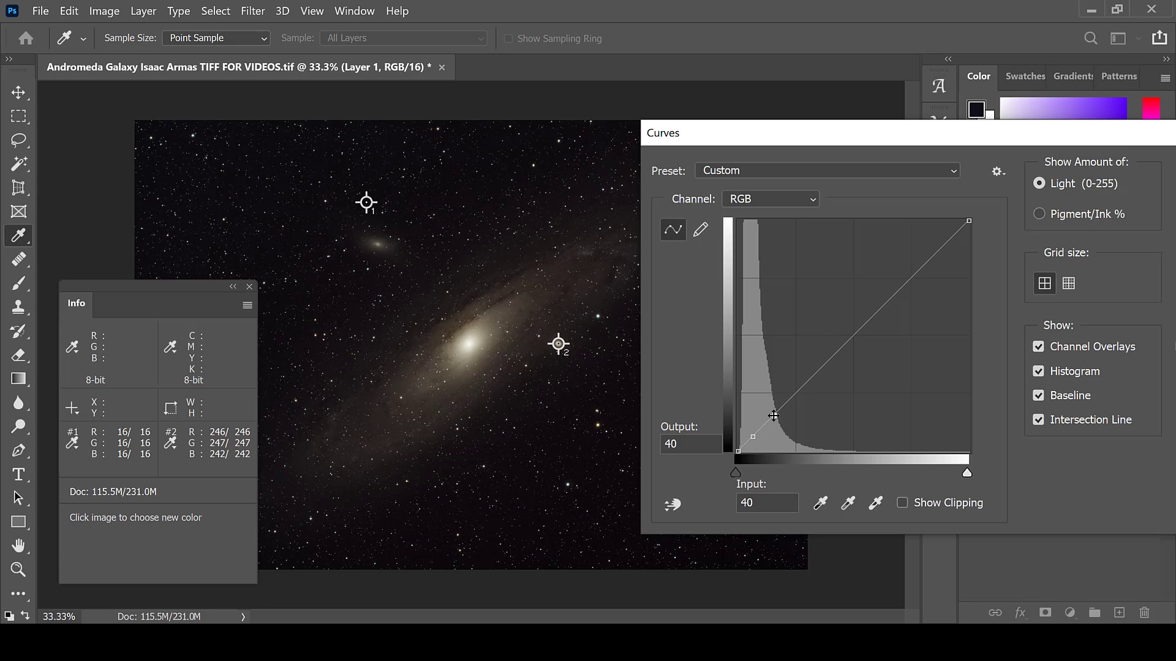
drag(773, 416, 767, 413)
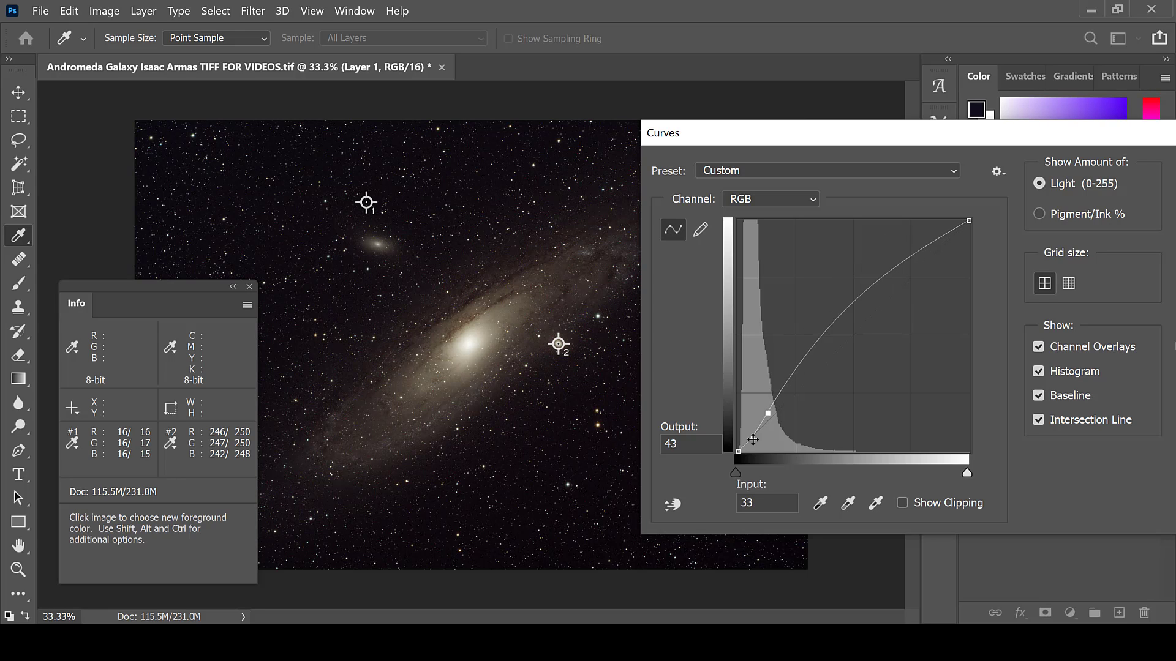
Step: Pull the level-16 point down, fine-tune the level-40 point, and commit the Curves
click(753, 439)
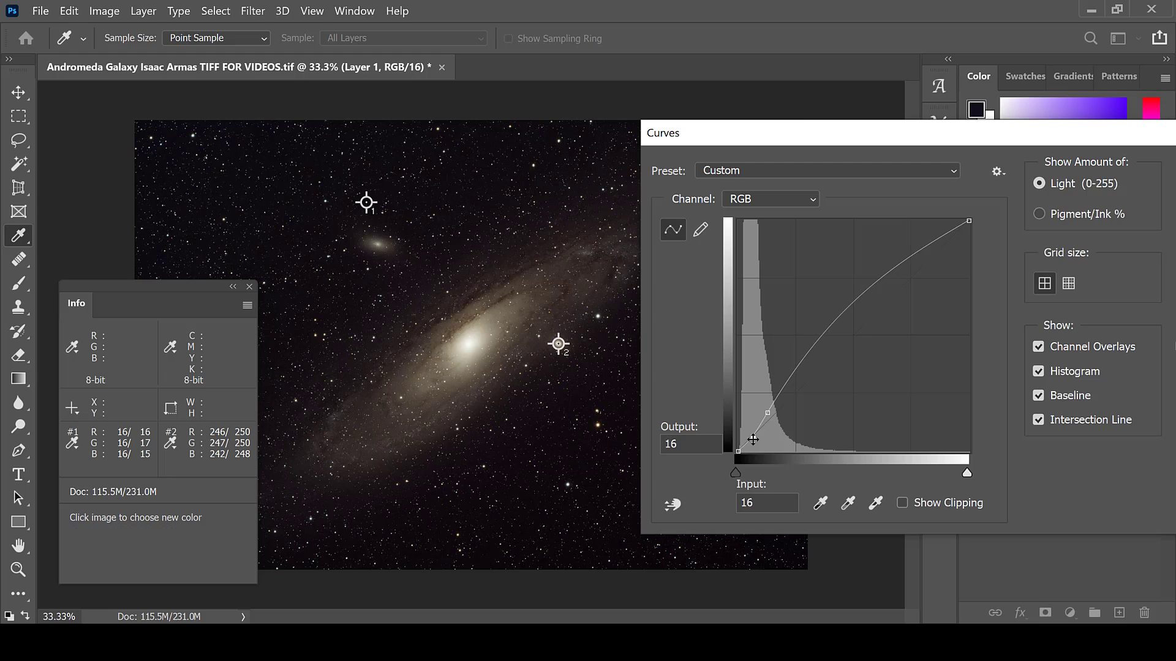
drag(753, 439, 755, 441)
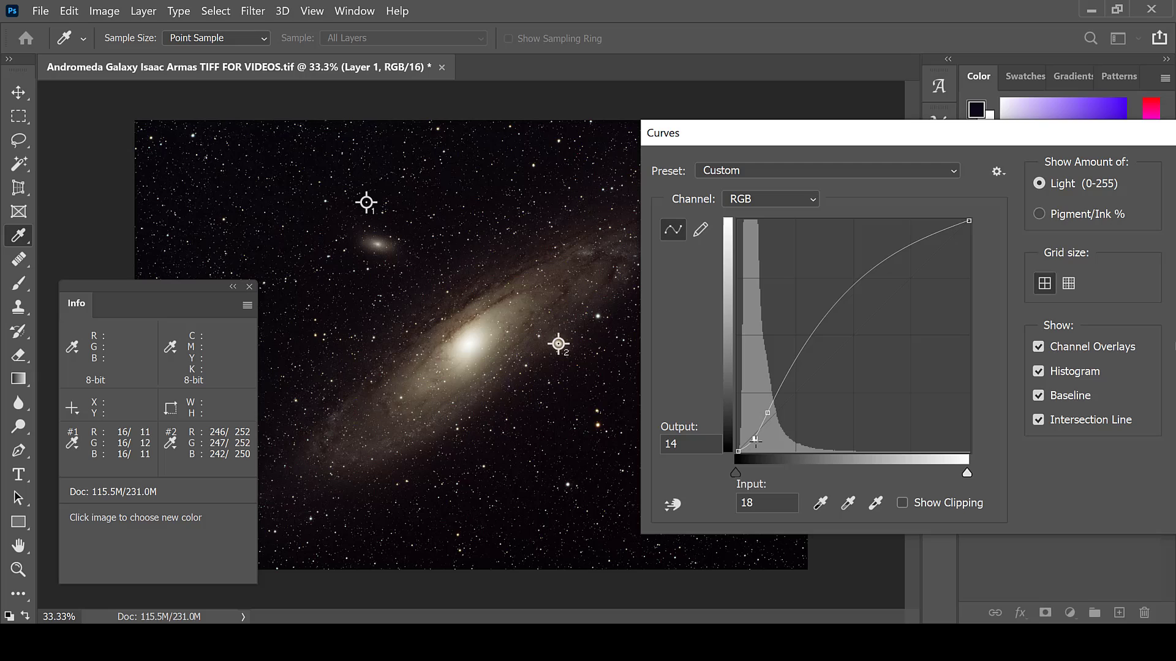
click(768, 412)
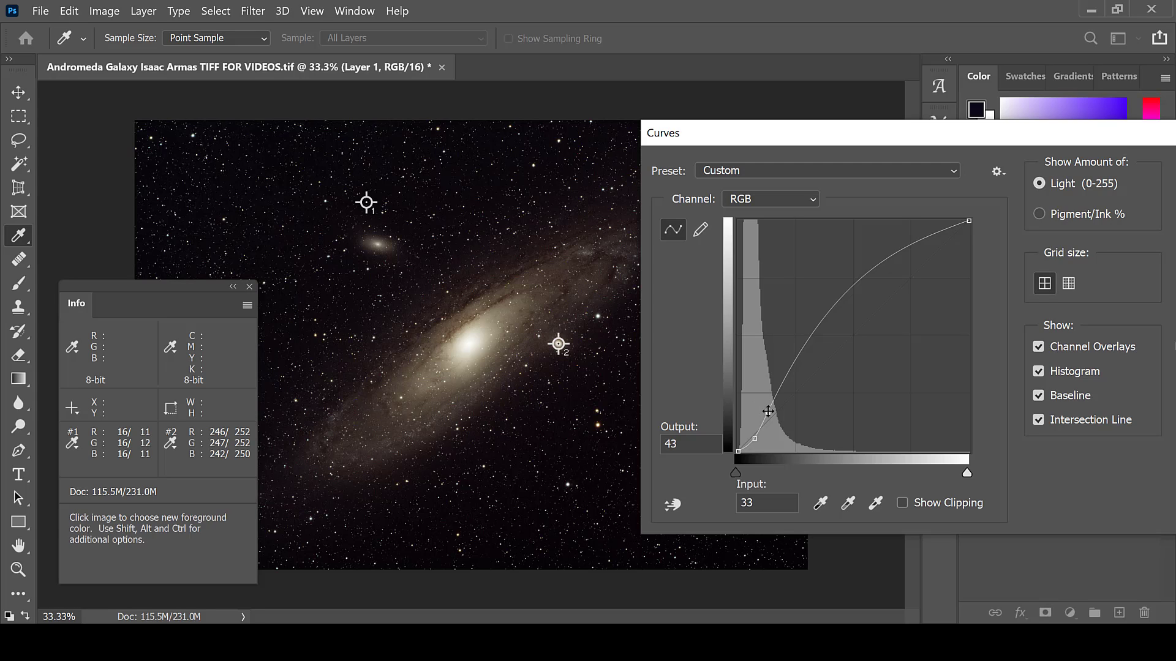
drag(768, 414, 768, 414)
drag(981, 134, 855, 129)
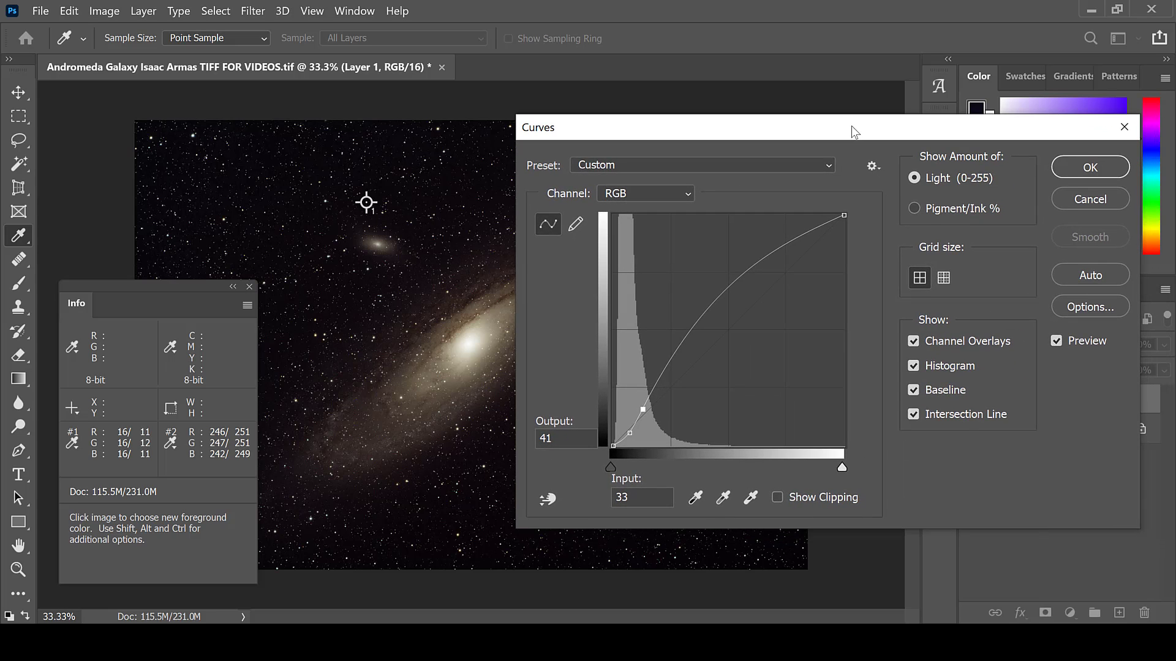
click(1090, 168)
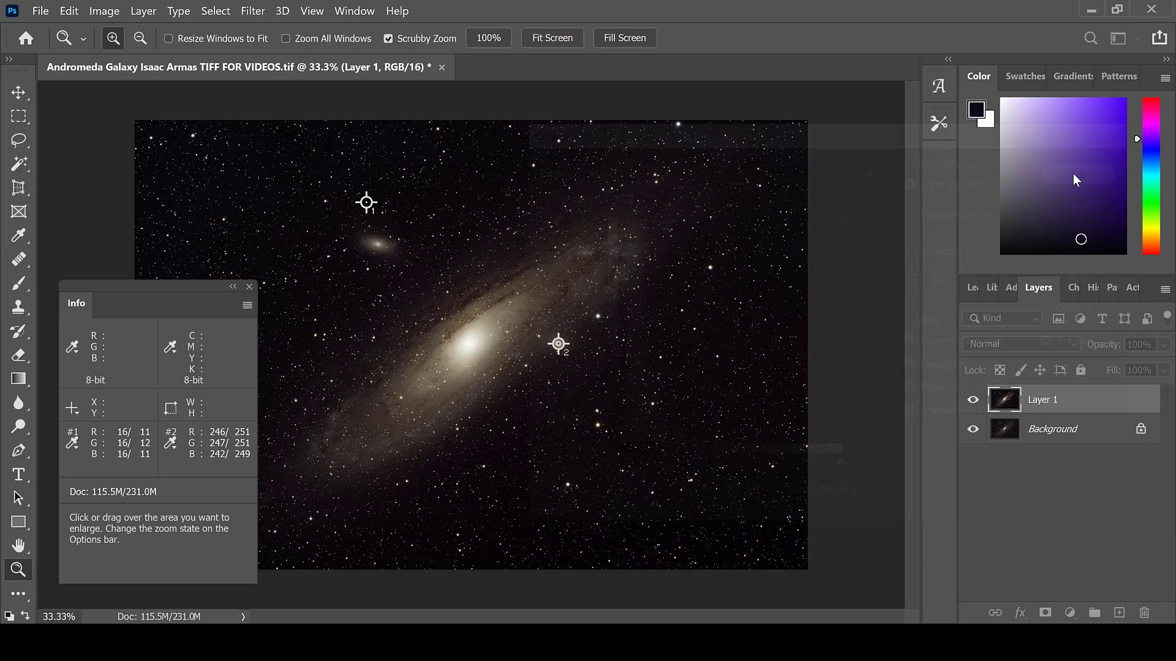